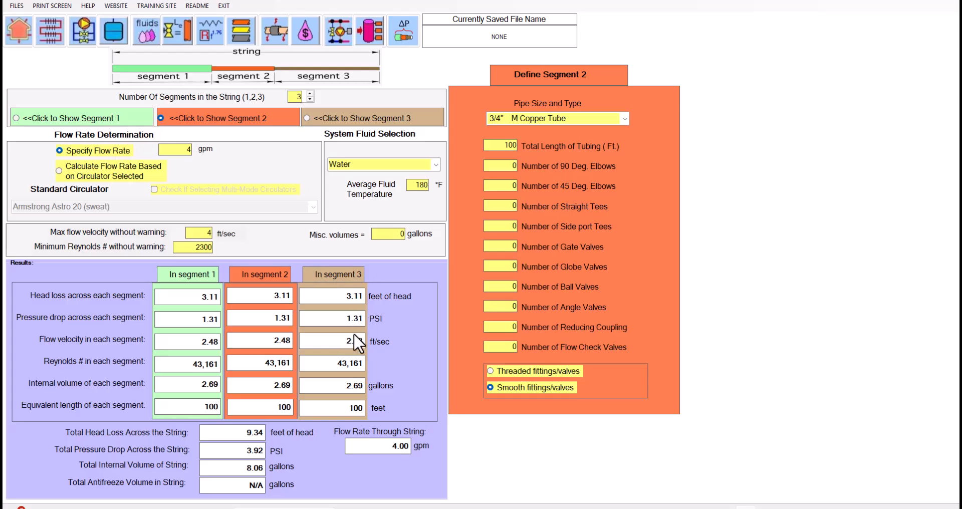
Set the pipe size and type of segment 3 to 1.5" M Copper Tube.
{"action": "left_click", "coordinate": [307, 119]}
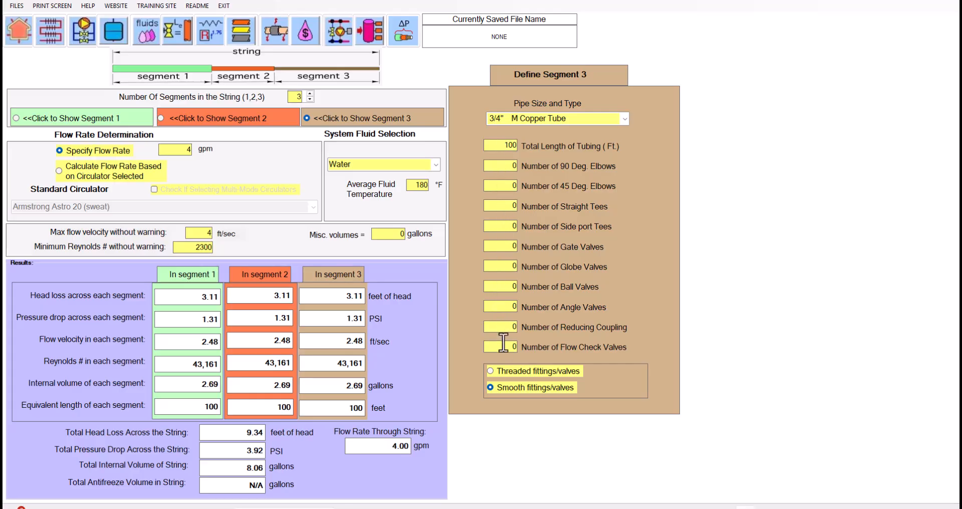
{"action": "left_click", "coordinate": [624, 119]}
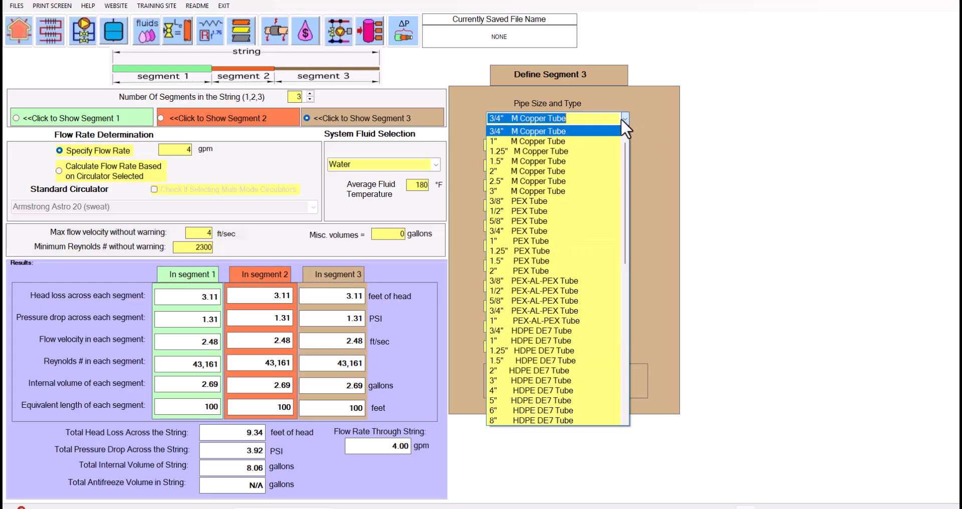
{"action": "left_click", "coordinate": [604, 161]}
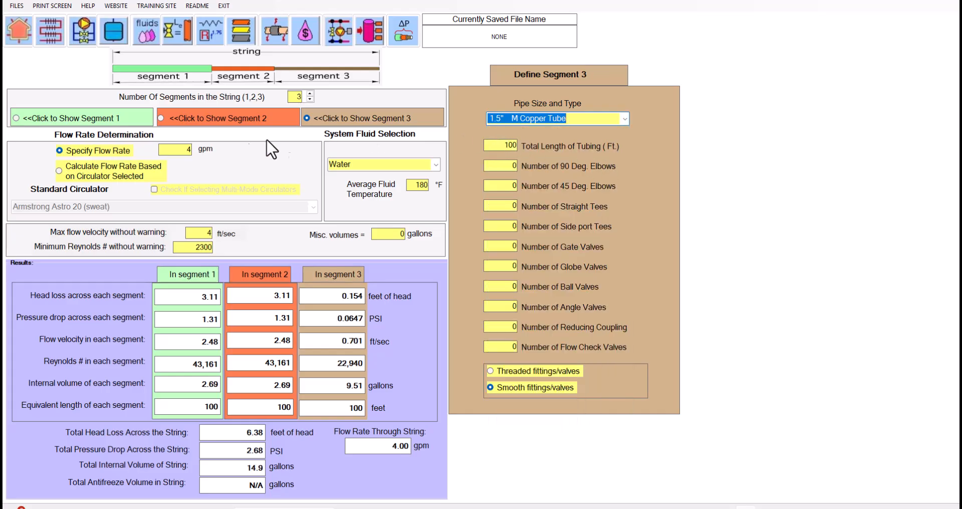
Set the pipe size and type of segment 1 to 1/2" M Copper Tube and dismiss the velocity warning.
{"action": "left_click", "coordinate": [215, 116]}
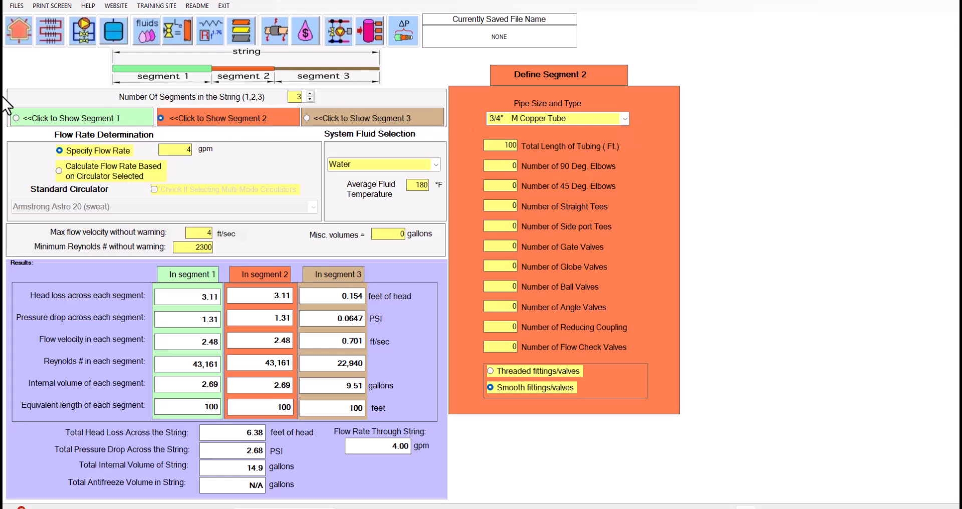
{"action": "left_click", "coordinate": [17, 117]}
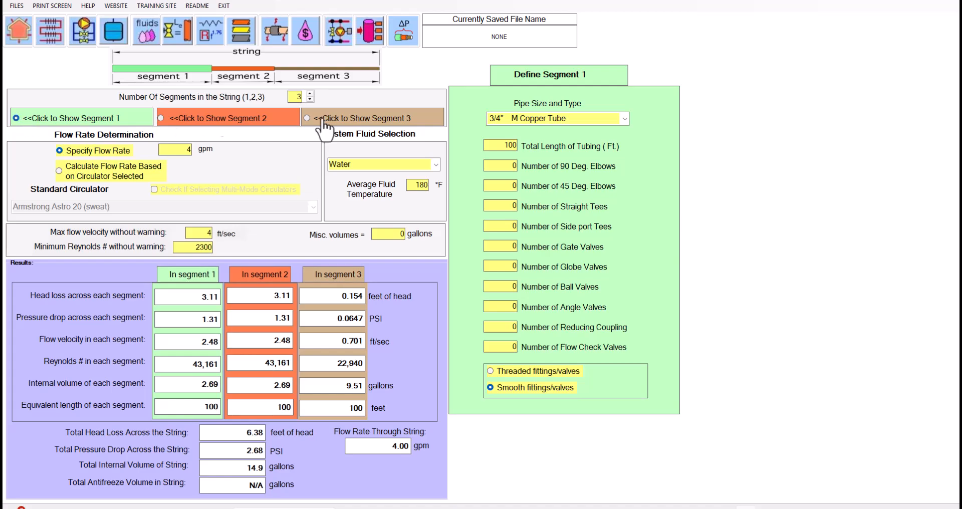
{"action": "left_click", "coordinate": [624, 118]}
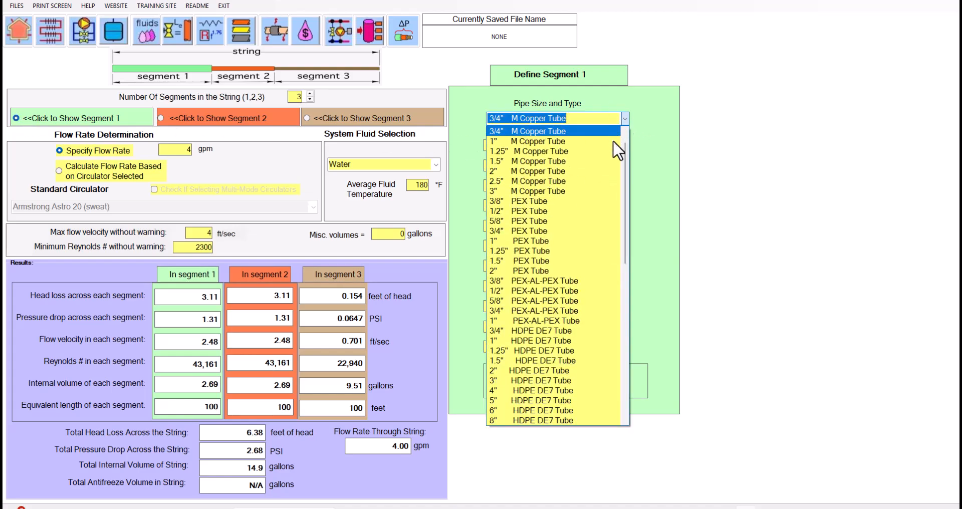
{"action": "scroll", "coordinate": [626, 149], "scroll_direction": "up", "scroll_amount": 1}
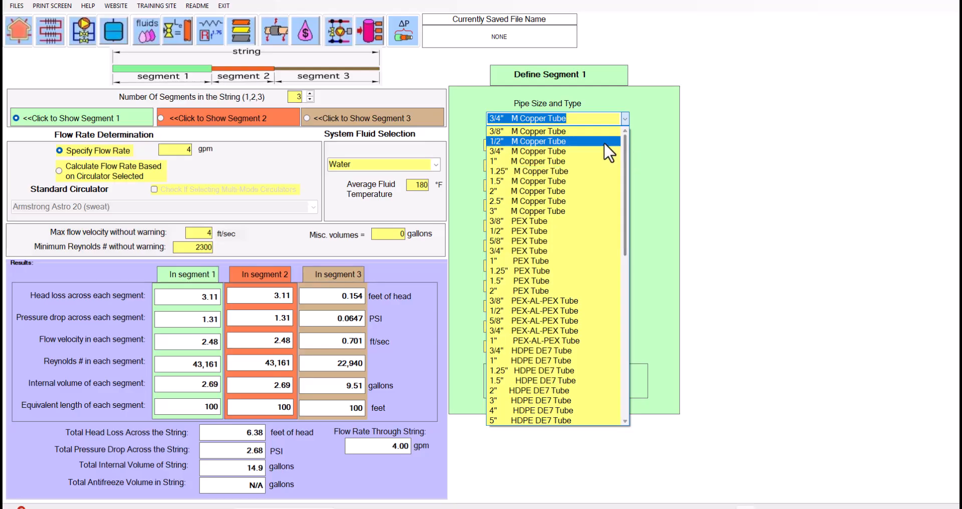
{"action": "left_click", "coordinate": [603, 141]}
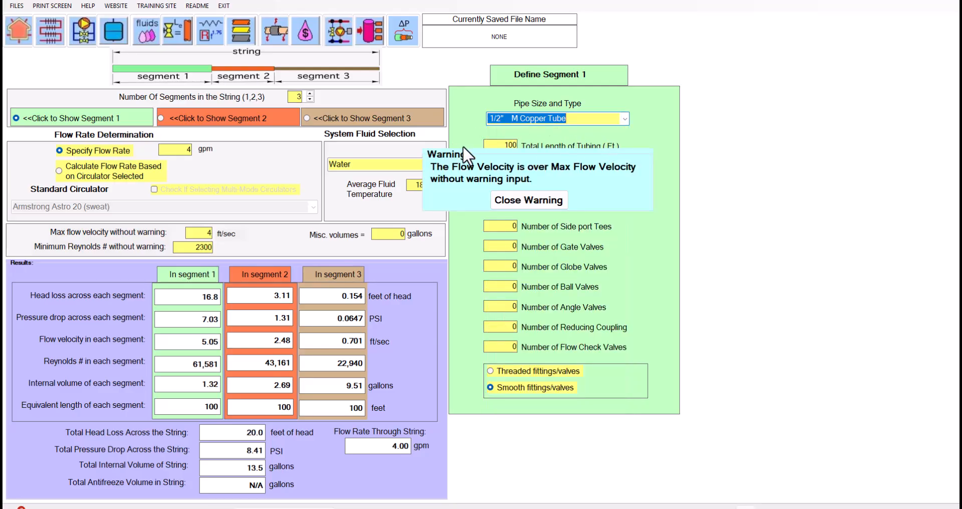
{"action": "left_click", "coordinate": [545, 199]}
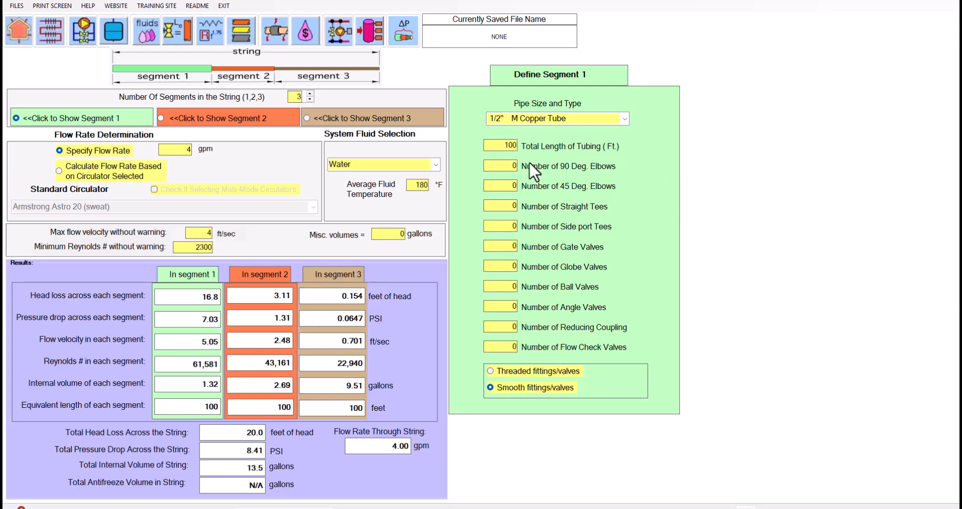
Enter 3 90-degree elbows for segment 1 and set the specified flow rate to 2 gpm.
{"action": "left_click", "coordinate": [511, 166]}
{"action": "key", "text": "Return"}
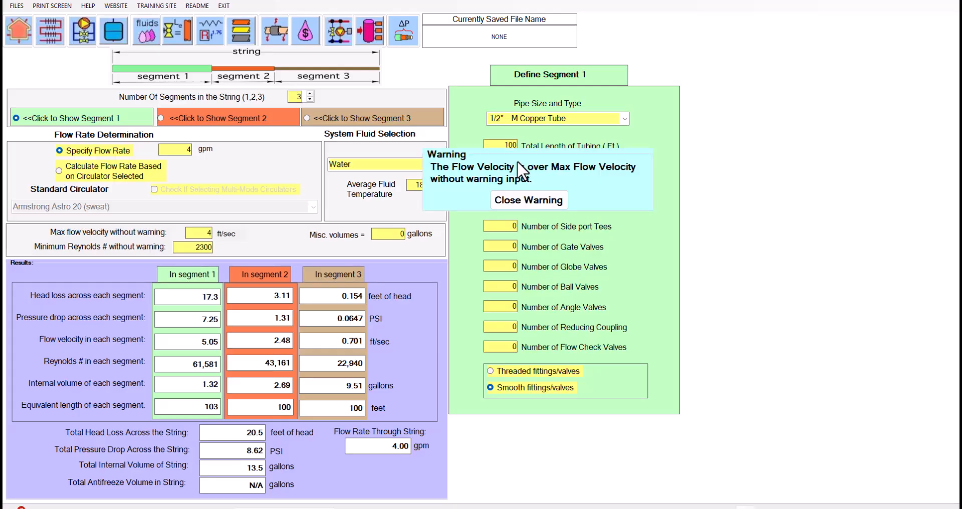
{"action": "left_click", "coordinate": [536, 199]}
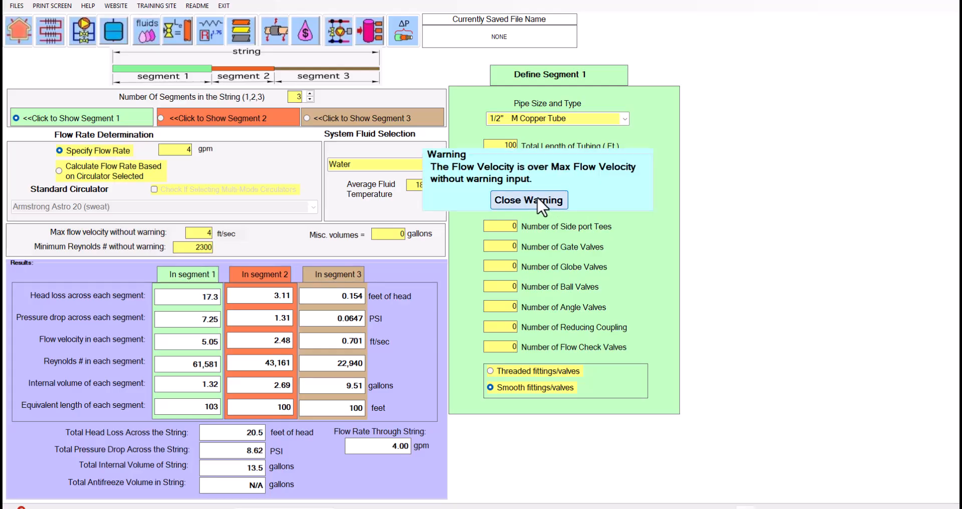
{"action": "double_click", "coordinate": [186, 147]}
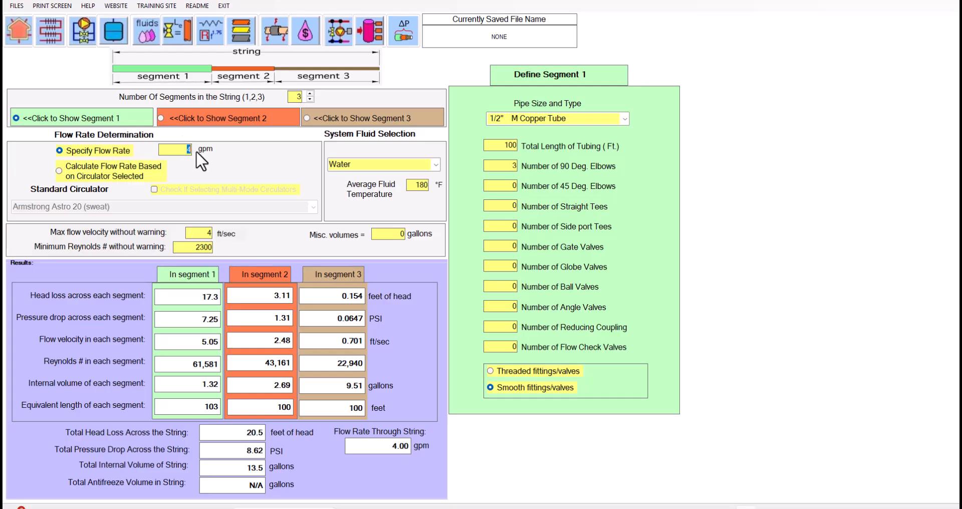
{"action": "type", "text": "2"}
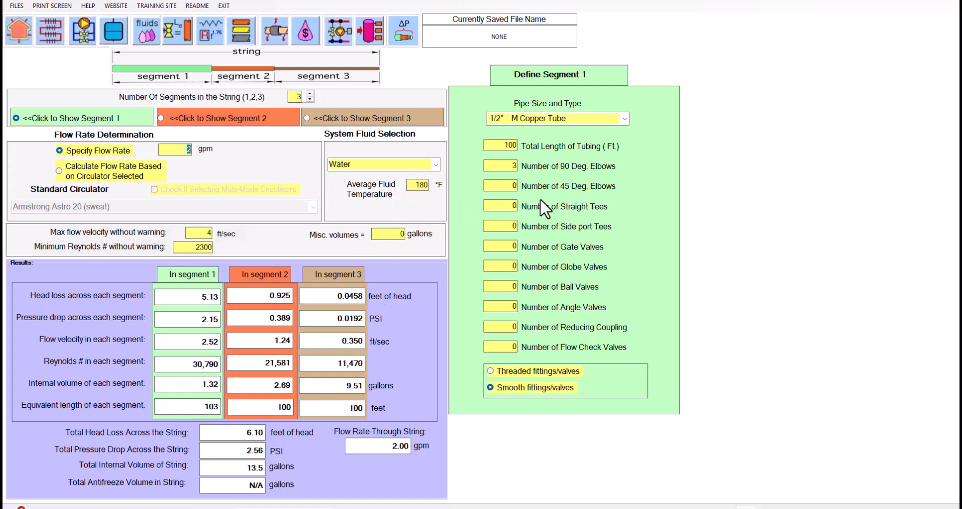
Enter 4 straight tees and 2 angle valves for segment 1.
{"action": "left_click", "coordinate": [511, 208]}
{"action": "left_click", "coordinate": [516, 307]}
{"action": "key", "text": "Return"}
Base the flow rate on a selected circulator, choose Bell&Gossett NRF-36 Speed 1, and close the velocity warning.
{"action": "left_click", "coordinate": [59, 171]}
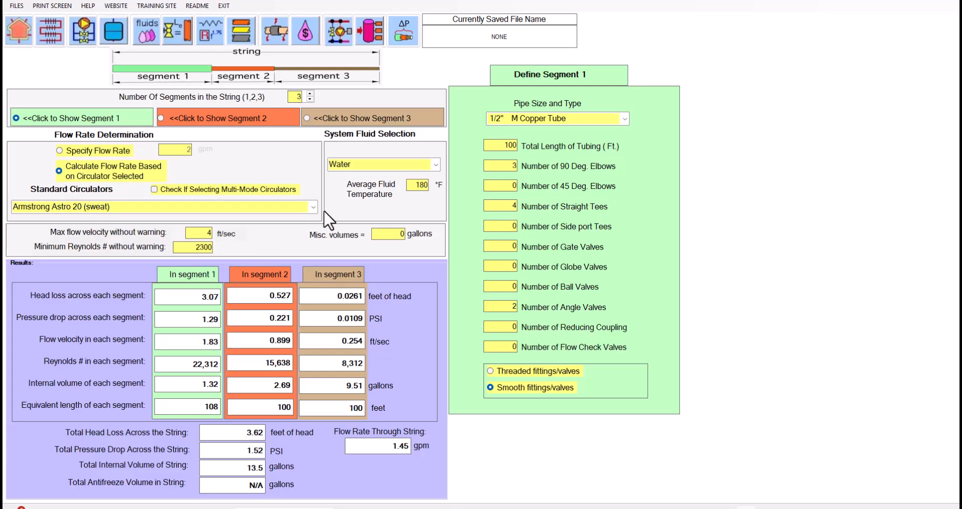
{"action": "left_click", "coordinate": [313, 206]}
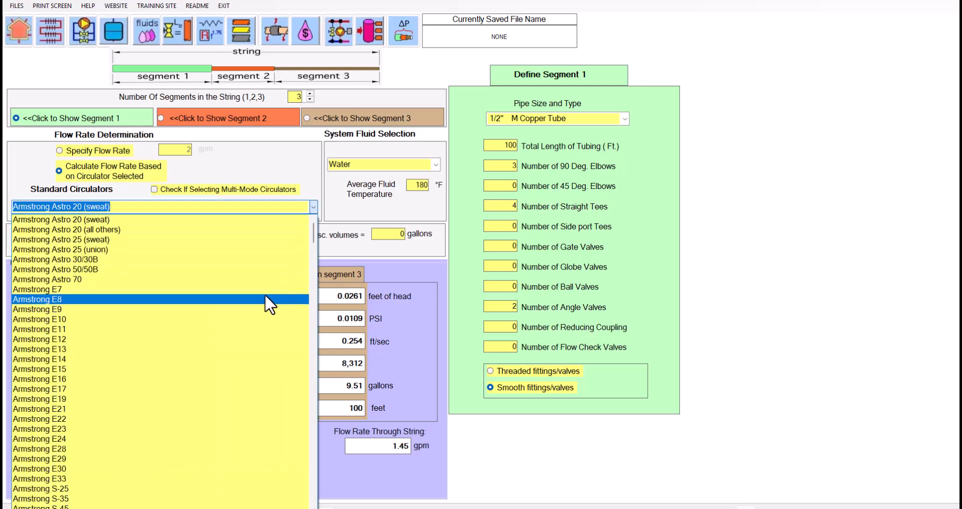
{"action": "scroll", "coordinate": [281, 295], "scroll_direction": "down", "scroll_amount": 9}
{"action": "scroll", "coordinate": [296, 292], "scroll_direction": "down", "scroll_amount": 12}
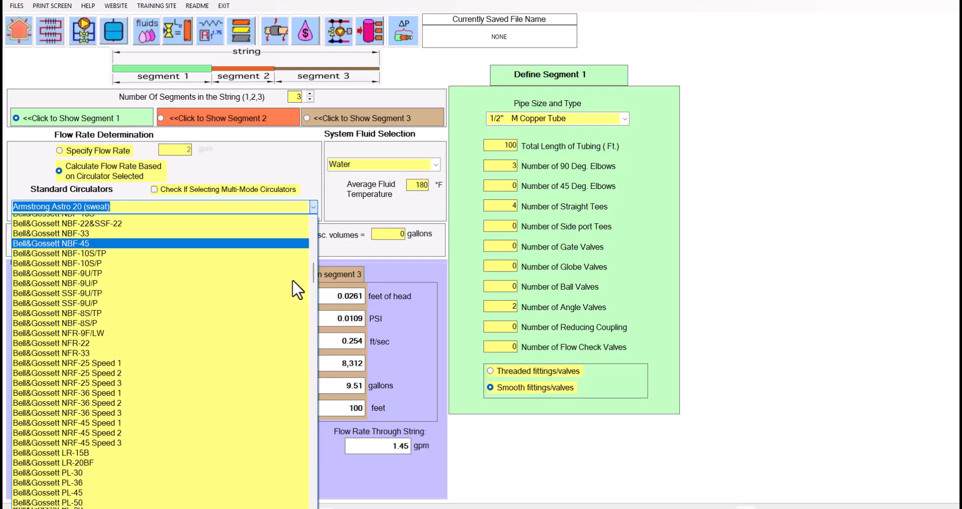
{"action": "scroll", "coordinate": [293, 281], "scroll_direction": "down", "scroll_amount": 4}
{"action": "left_click", "coordinate": [277, 279]}
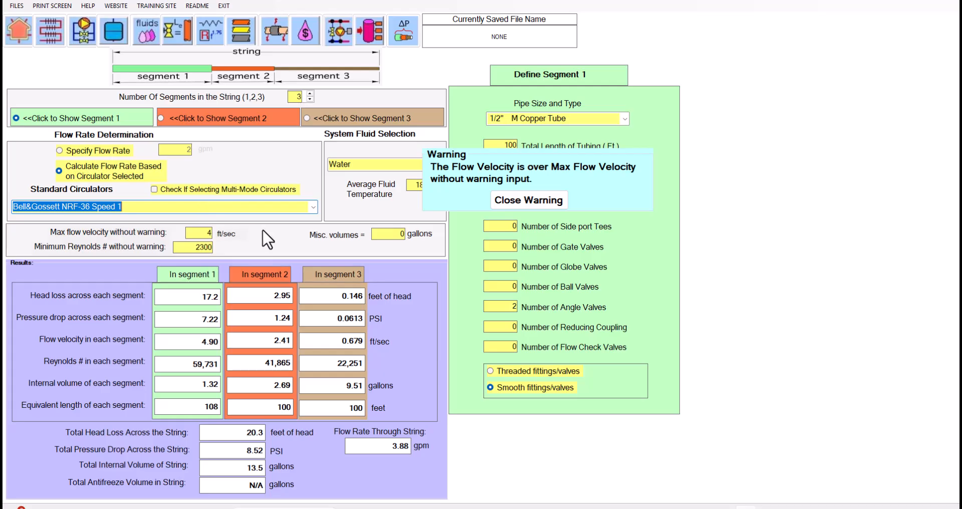
{"action": "left_click", "coordinate": [526, 199]}
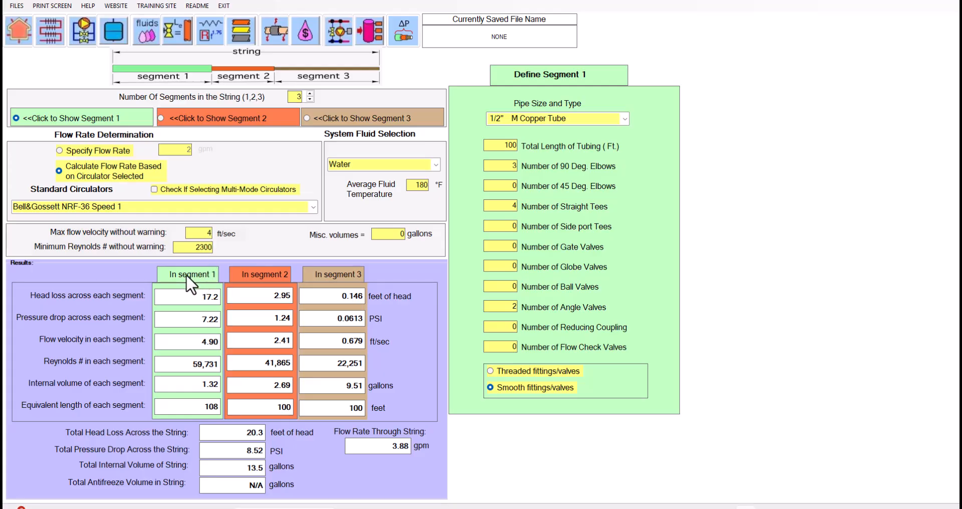
Set the pipe size and type of segment 1 to 1" M Copper Tube and dismiss the velocity warning.
{"action": "left_click", "coordinate": [626, 119]}
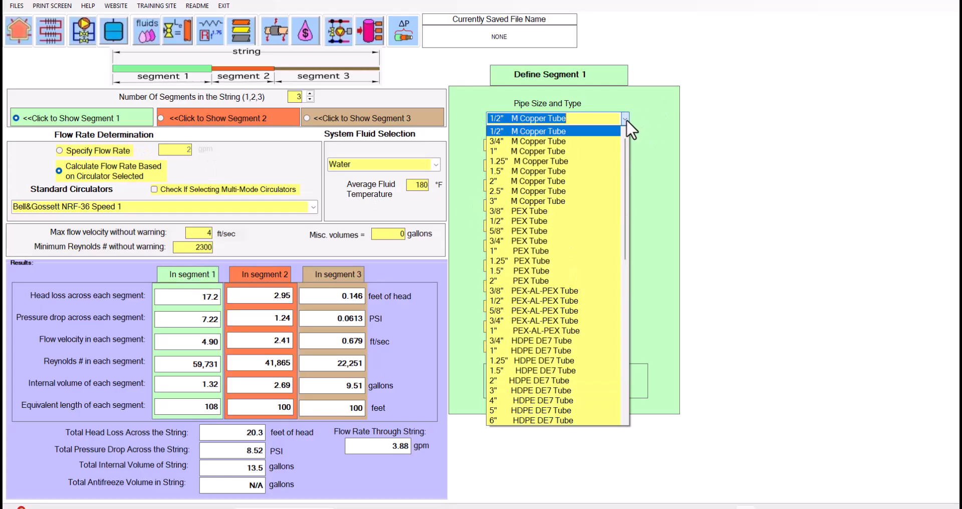
{"action": "left_click", "coordinate": [614, 152]}
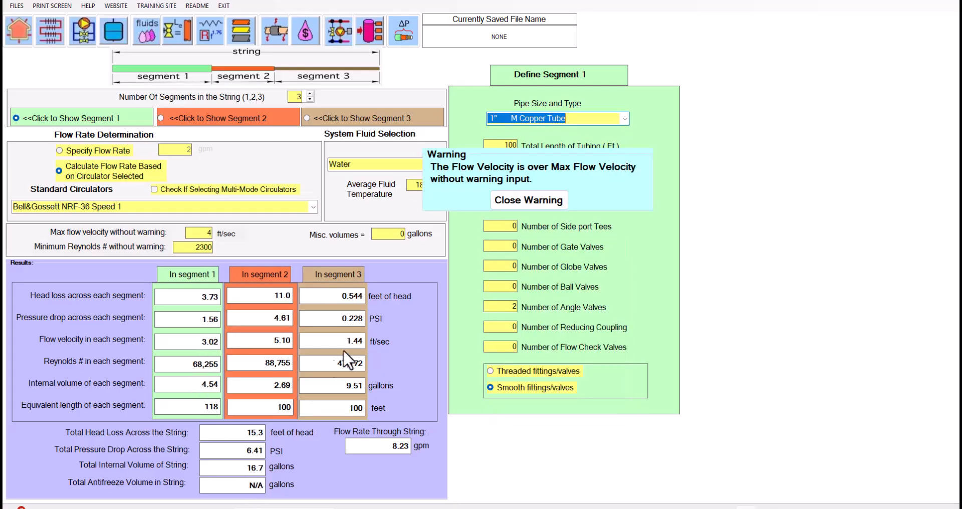
{"action": "left_click", "coordinate": [520, 205]}
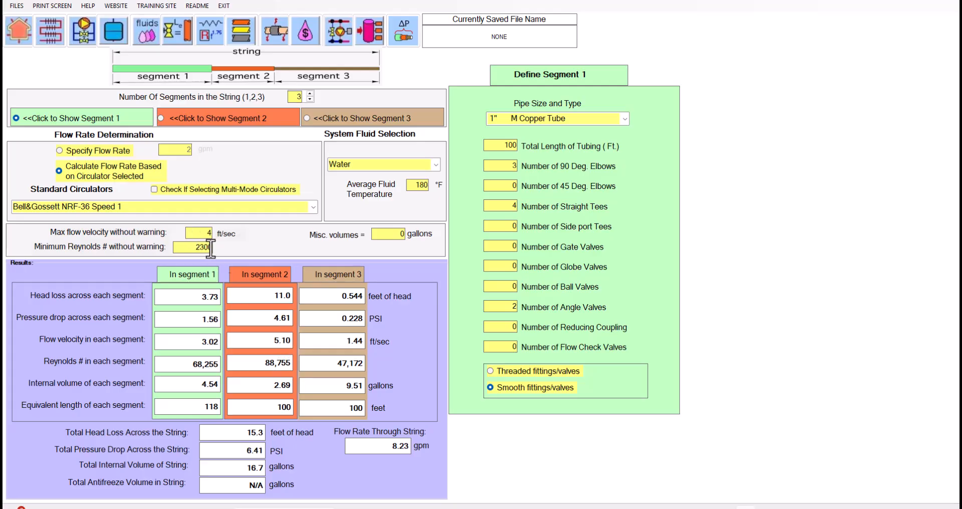
Try the Armstrong H67 (2) as the standard circulator for the string.
{"action": "left_click", "coordinate": [313, 208]}
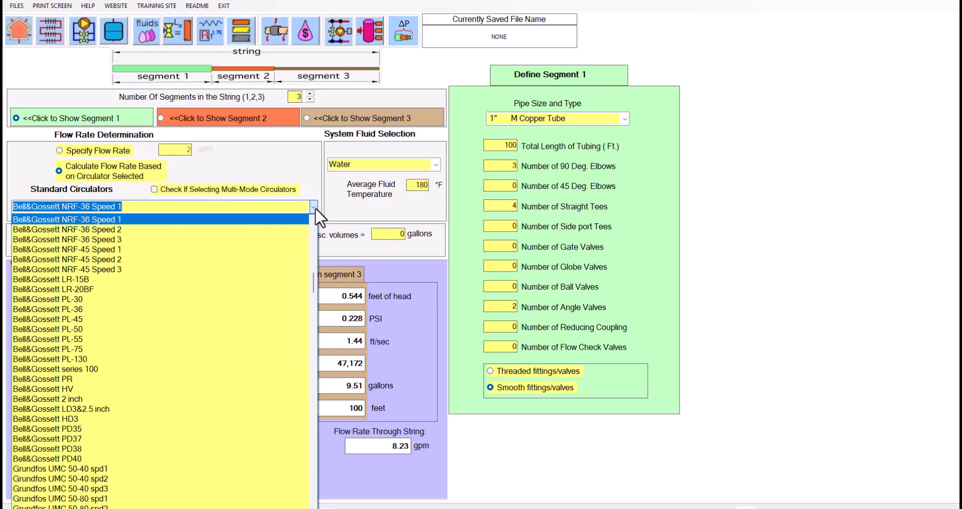
{"action": "scroll", "coordinate": [293, 232], "scroll_direction": "up", "scroll_amount": 10}
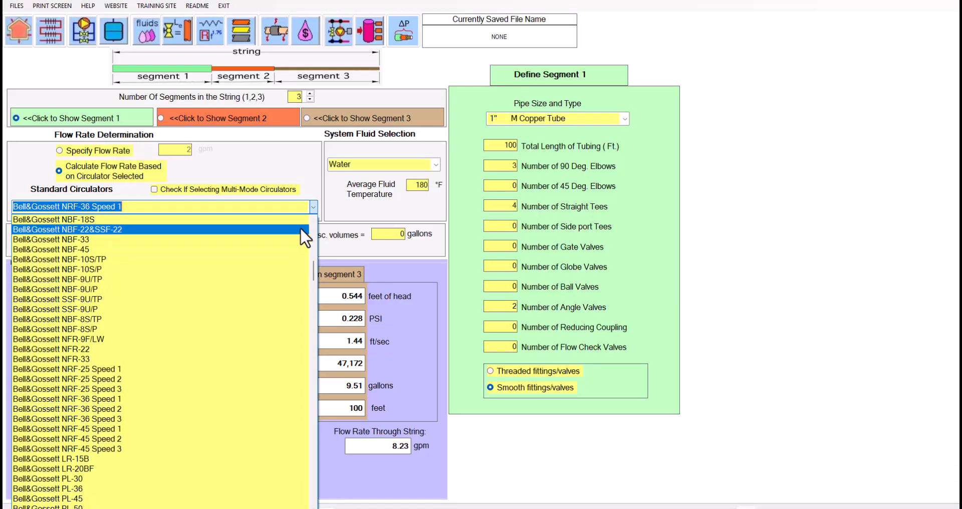
{"action": "scroll", "coordinate": [302, 224], "scroll_direction": "up", "scroll_amount": 1}
{"action": "left_click", "coordinate": [268, 242]}
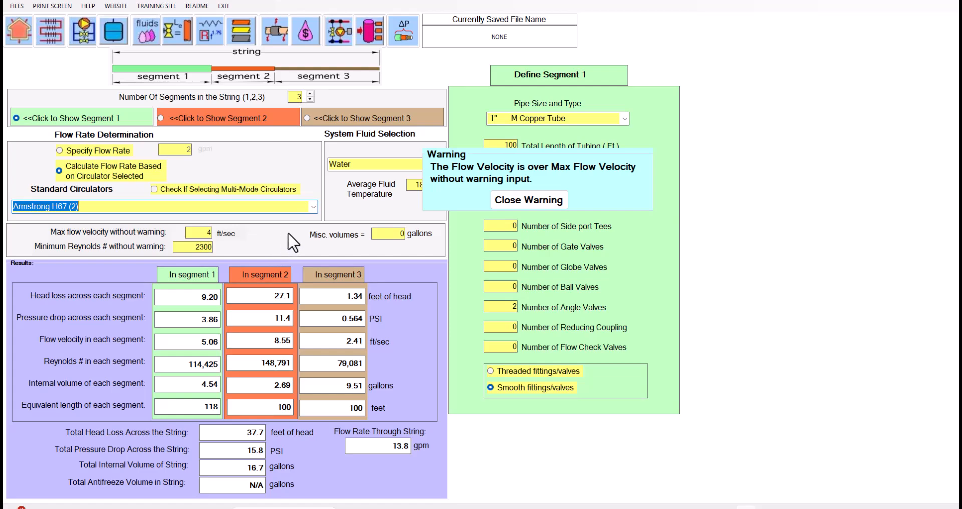
Select Armstrong E7 as the standard circulator and dismiss the velocity warning.
{"action": "left_click", "coordinate": [313, 207]}
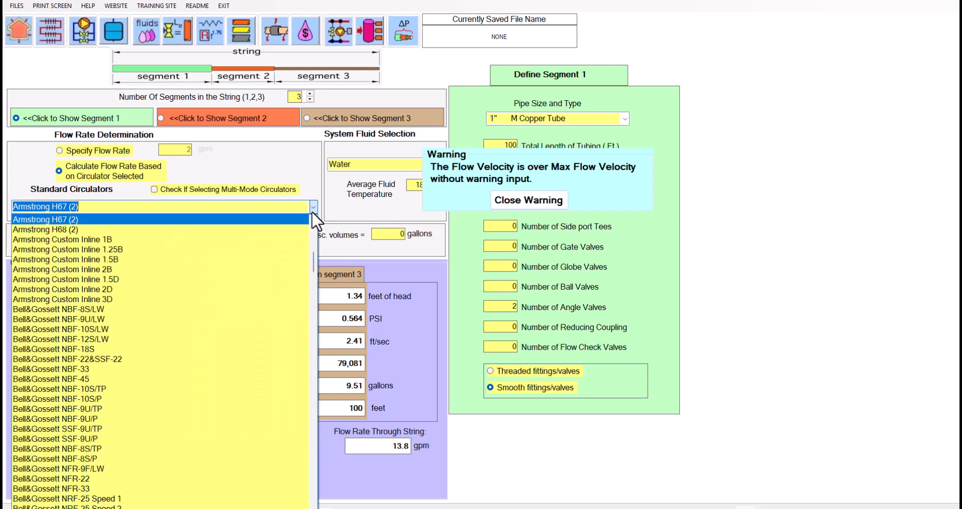
{"action": "scroll", "coordinate": [304, 232], "scroll_direction": "up", "scroll_amount": 2}
{"action": "scroll", "coordinate": [288, 239], "scroll_direction": "up", "scroll_amount": 15}
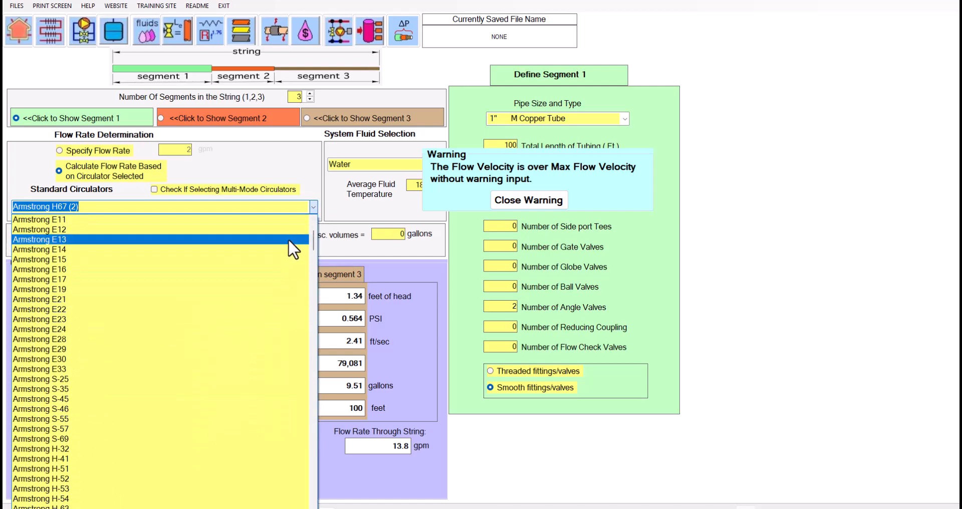
{"action": "left_click", "coordinate": [267, 289]}
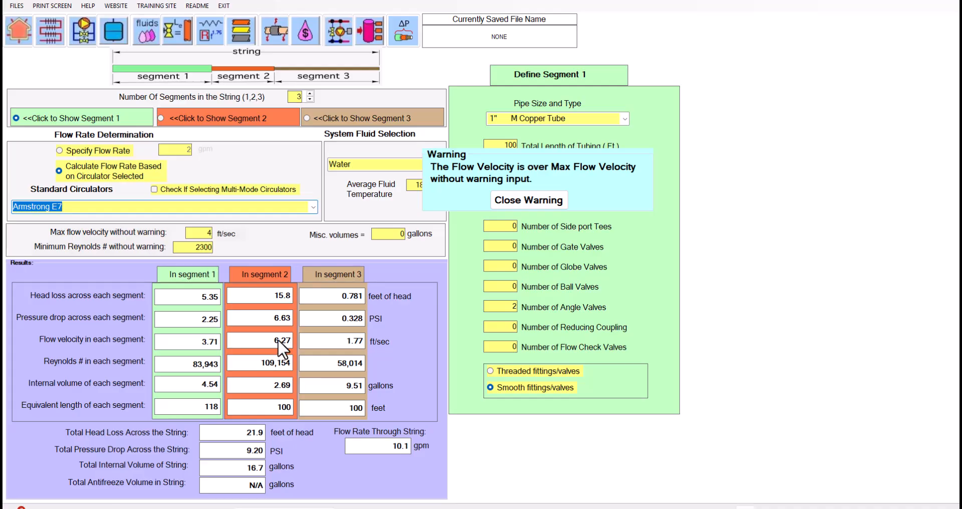
{"action": "left_click", "coordinate": [524, 201]}
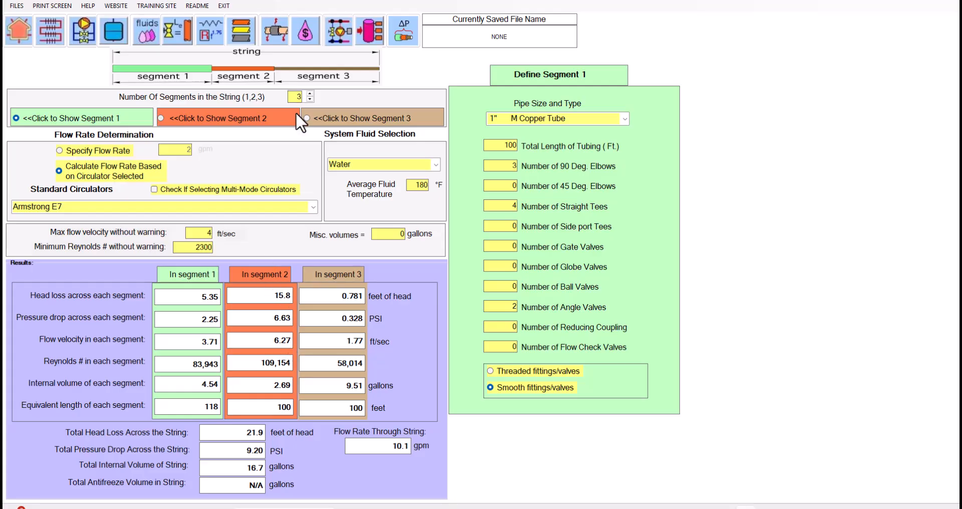
Set the pipe size and type of segment 2 to 2" M Copper Tube and dismiss the velocity warning.
{"action": "left_click", "coordinate": [226, 115]}
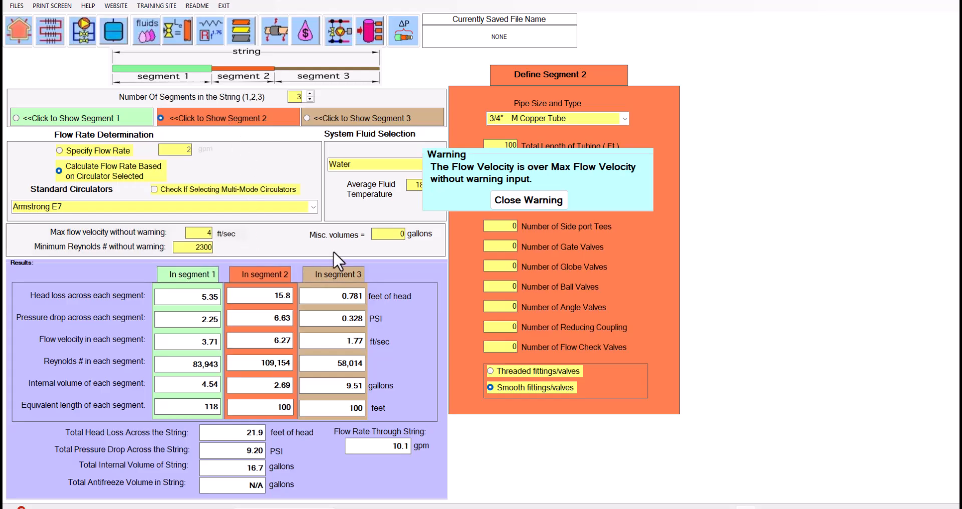
{"action": "left_click", "coordinate": [525, 201]}
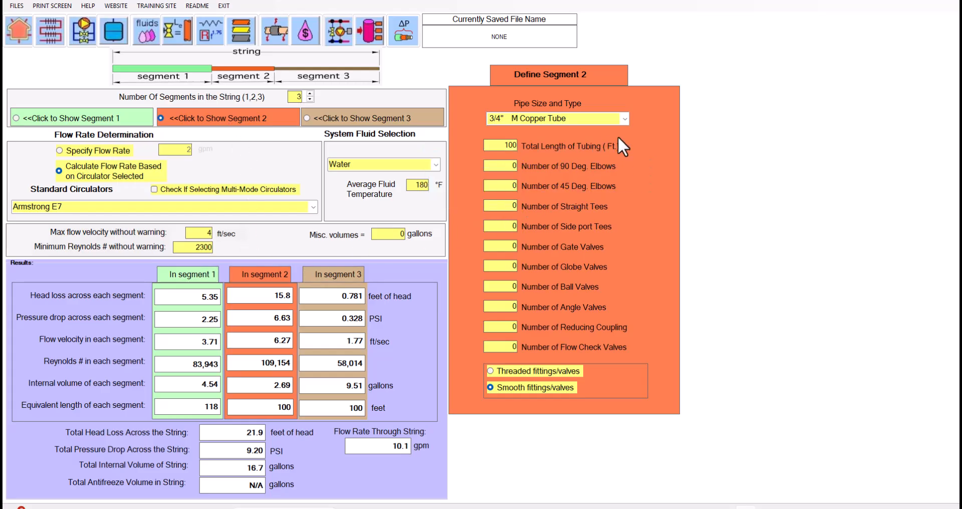
{"action": "left_click", "coordinate": [619, 117]}
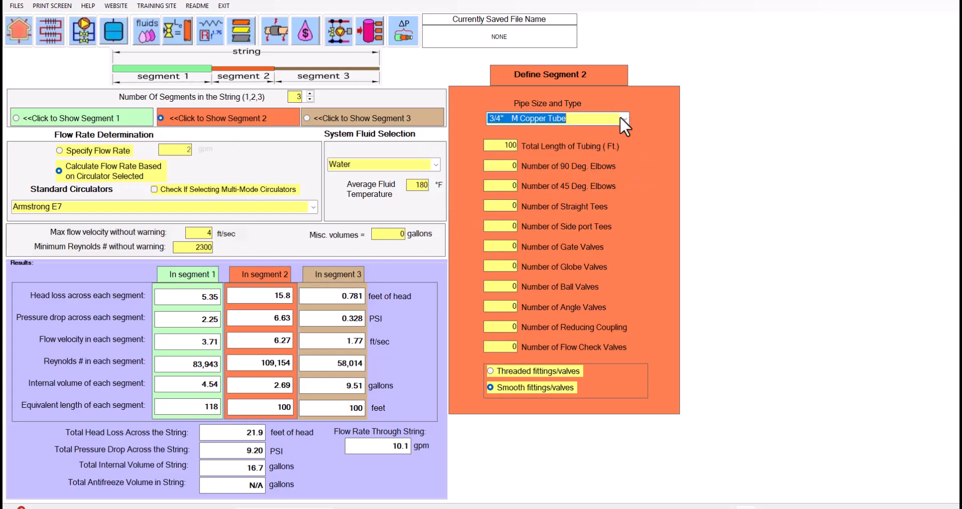
{"action": "left_click", "coordinate": [621, 119]}
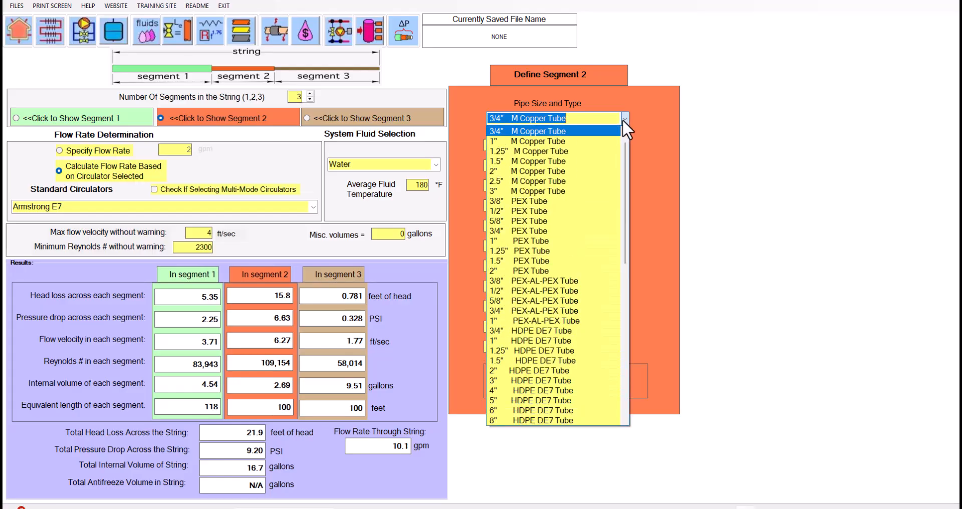
{"action": "left_click", "coordinate": [586, 174]}
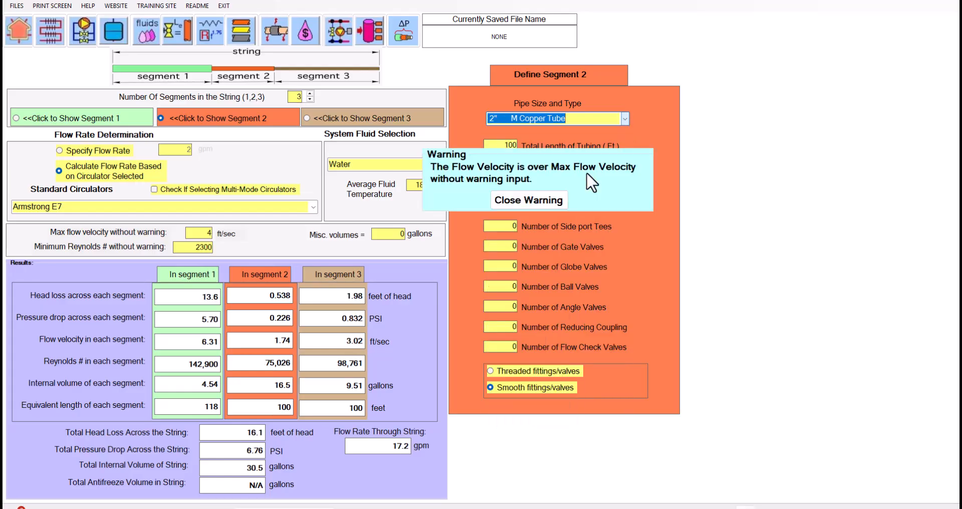
{"action": "left_click", "coordinate": [521, 201]}
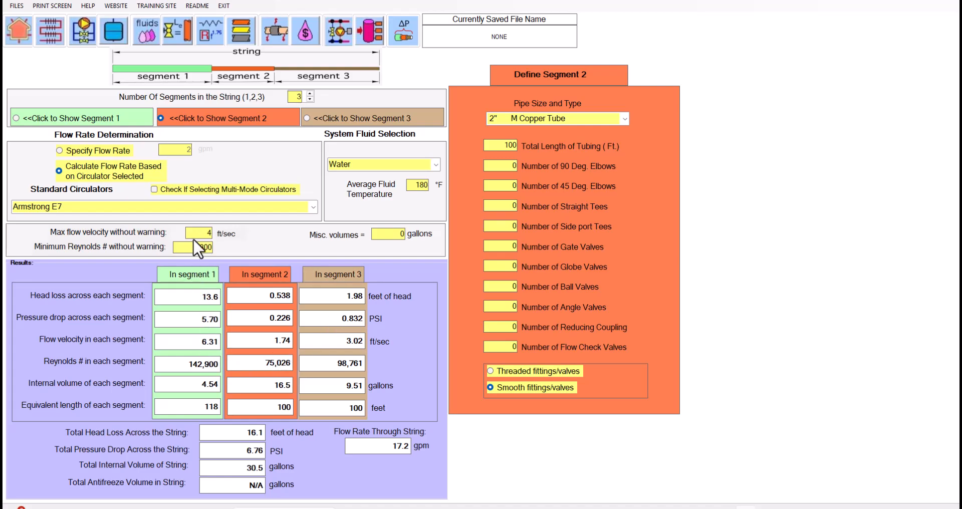
Select Armstrong Astro 20 (sweat) as the standard circulator and set the system fluid to 20% Ethylene Glycol.
{"action": "left_click", "coordinate": [314, 207]}
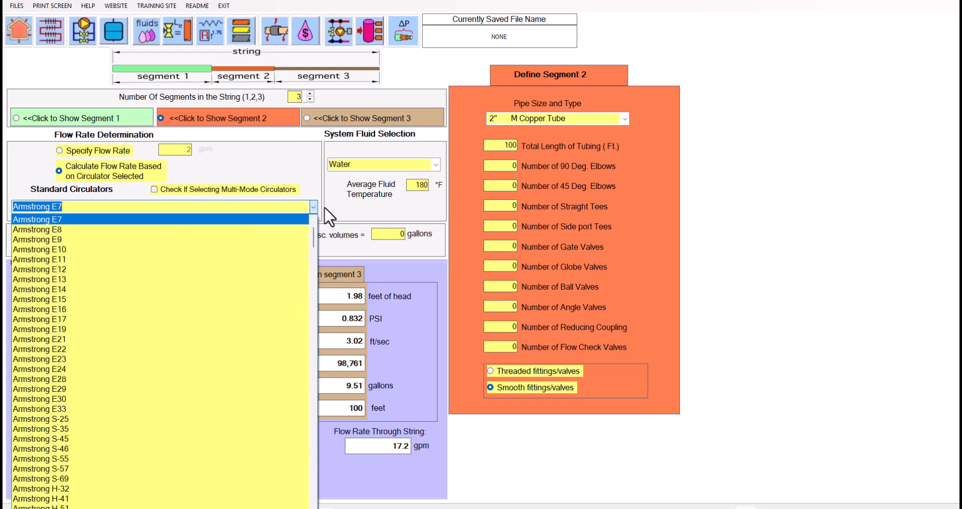
{"action": "scroll", "coordinate": [318, 240], "scroll_direction": "up", "scroll_amount": 3}
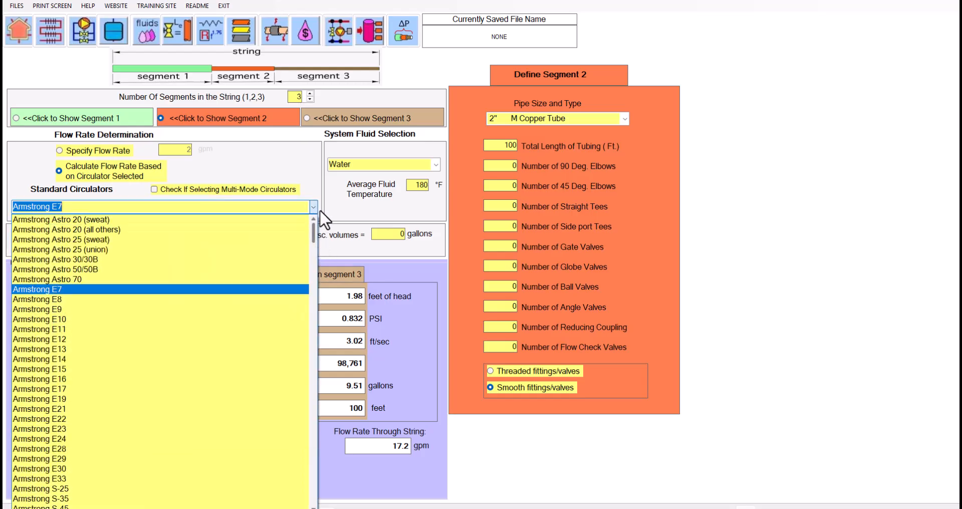
{"action": "left_click", "coordinate": [178, 219]}
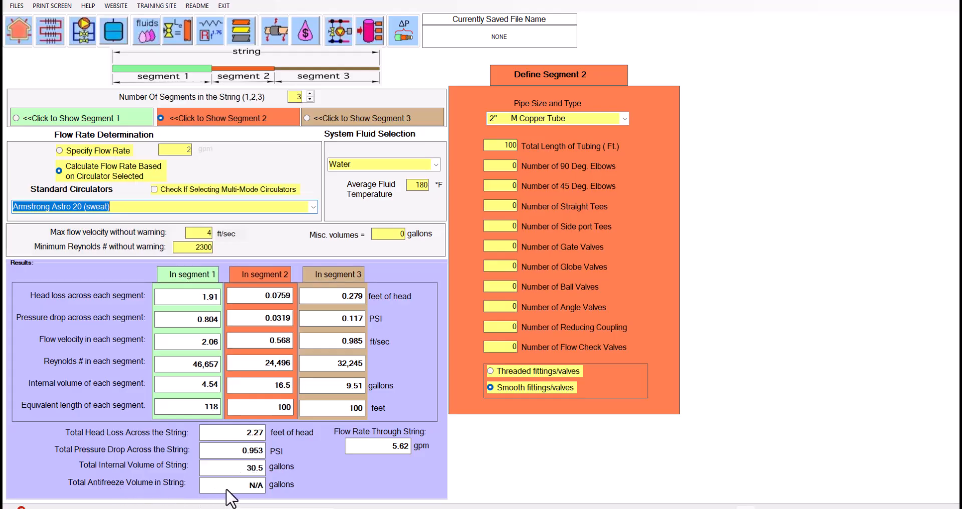
{"action": "left_click", "coordinate": [437, 172]}
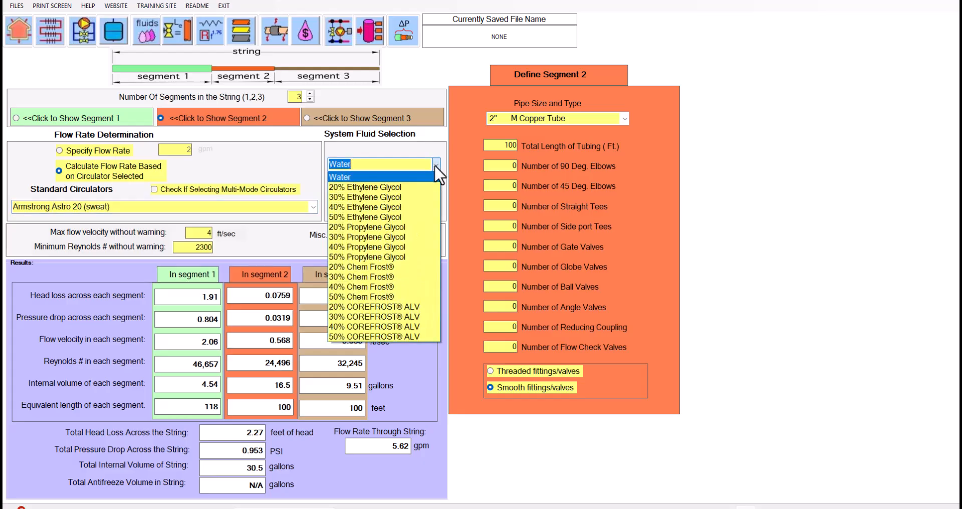
{"action": "left_click", "coordinate": [415, 192]}
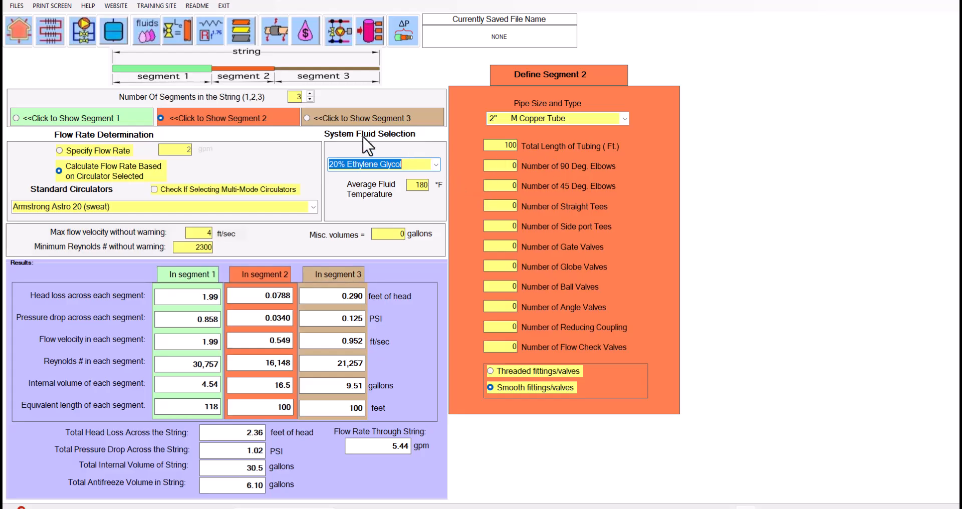
Switch to multi-mode circulators, dismiss the velocity warning and try the Armstrong Compass R25-140: FIXED SPEED 1.
{"action": "left_click", "coordinate": [154, 190]}
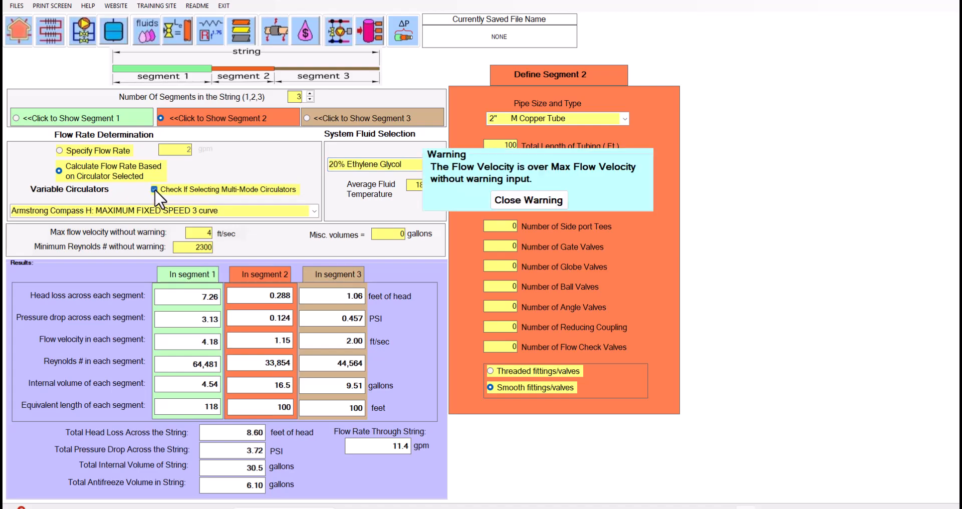
{"action": "left_click", "coordinate": [543, 200]}
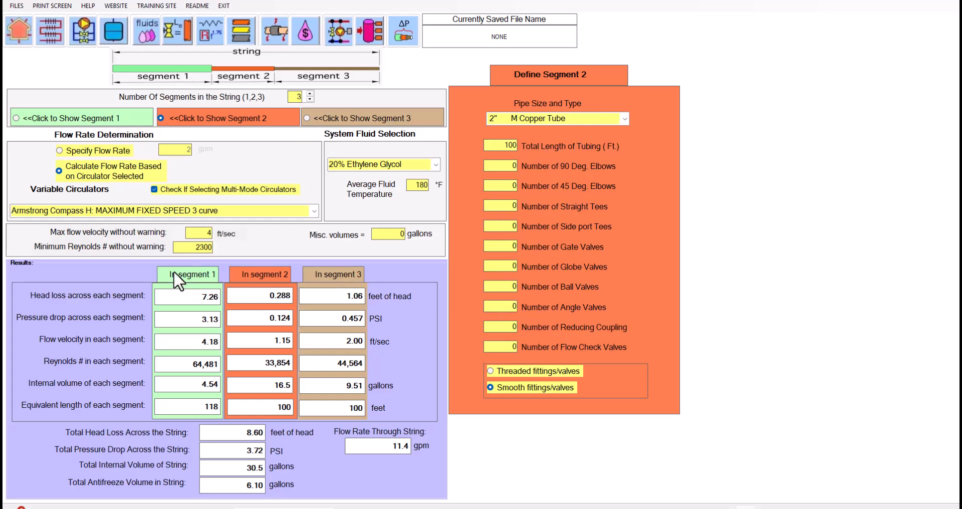
{"action": "left_click", "coordinate": [293, 211]}
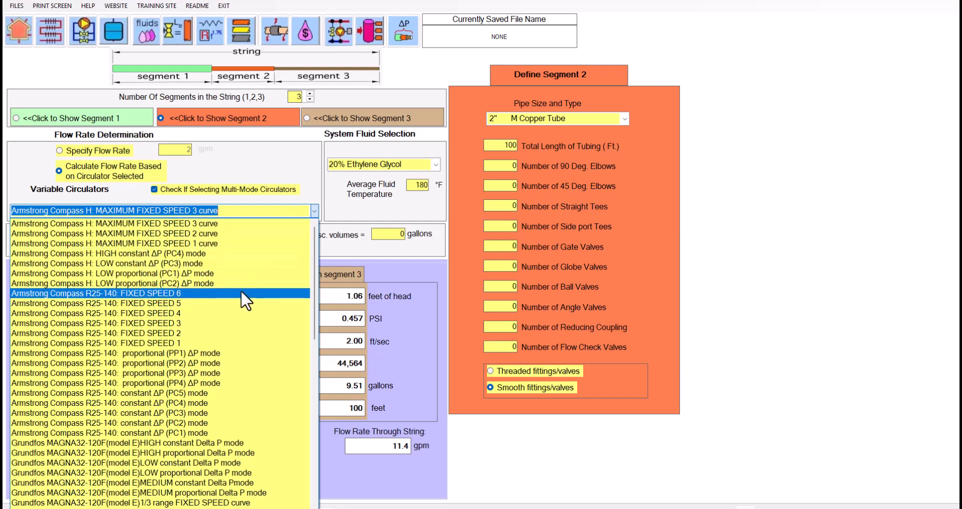
{"action": "left_click", "coordinate": [234, 338]}
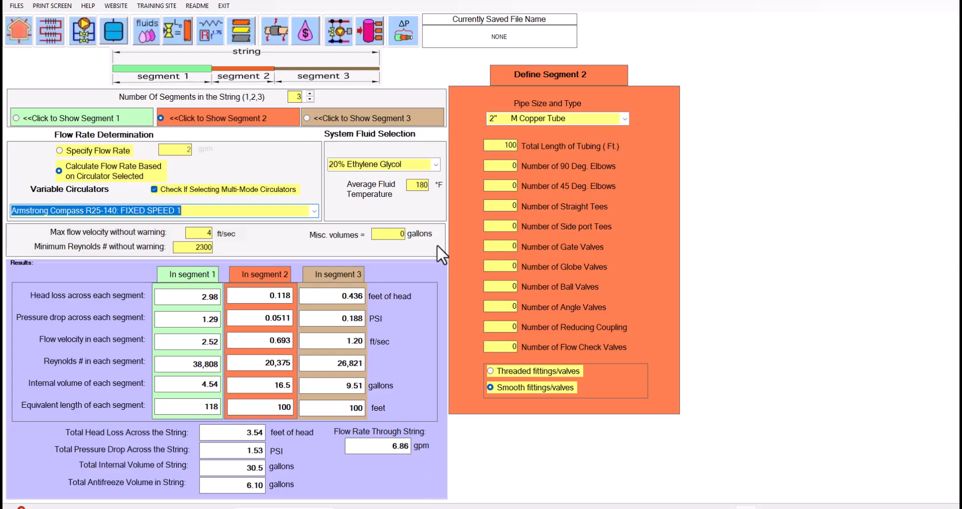
Reduce the string to one segment, and switch back to standard circulators with the Armstrong Astro 70 selected.
{"action": "left_click", "coordinate": [310, 99]}
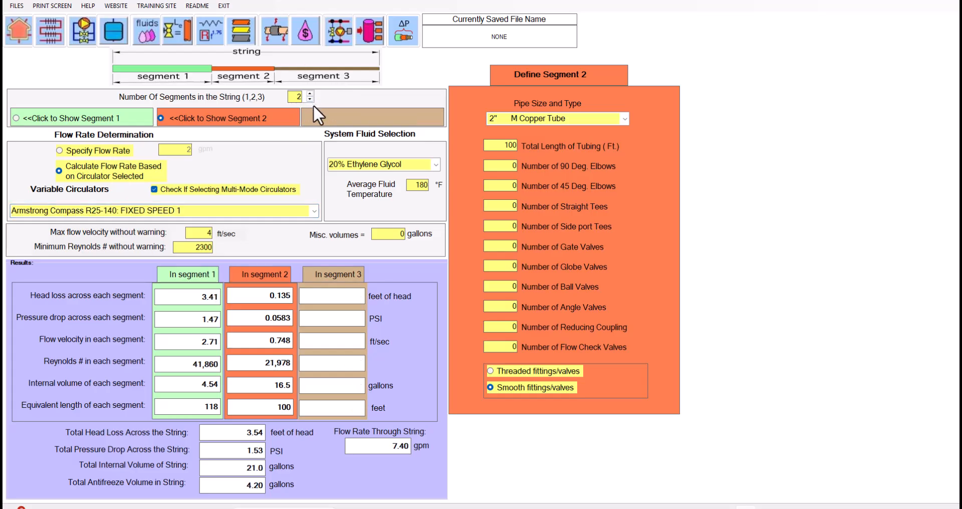
{"action": "left_click", "coordinate": [311, 99]}
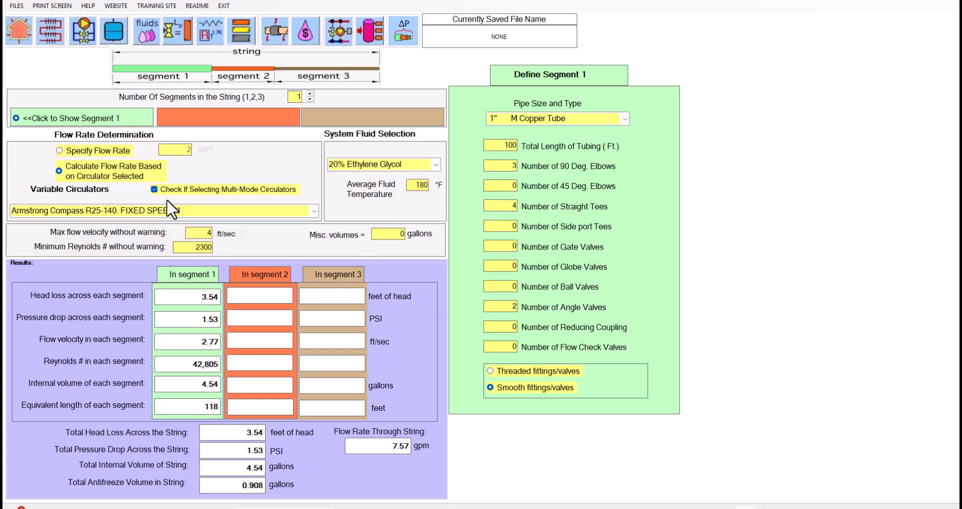
{"action": "left_click", "coordinate": [316, 211]}
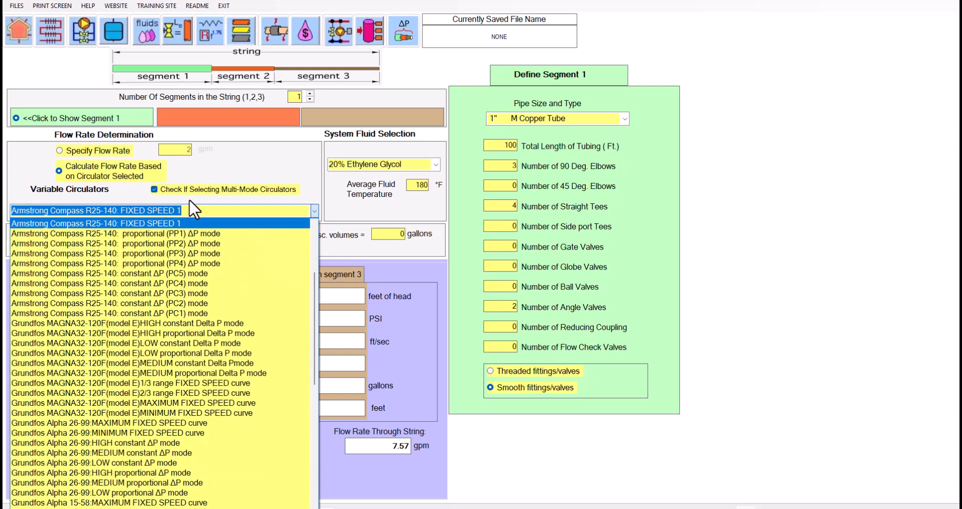
{"action": "left_click", "coordinate": [176, 190]}
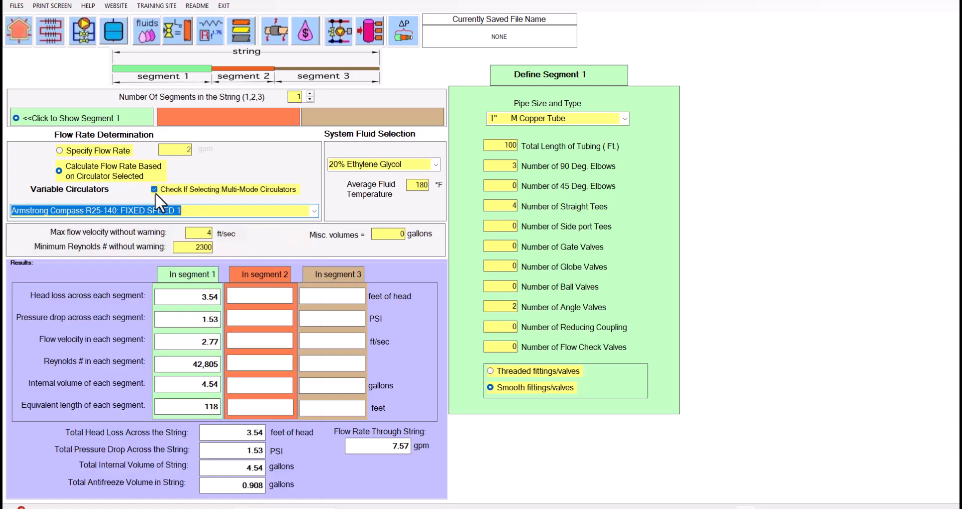
{"action": "left_click", "coordinate": [155, 191]}
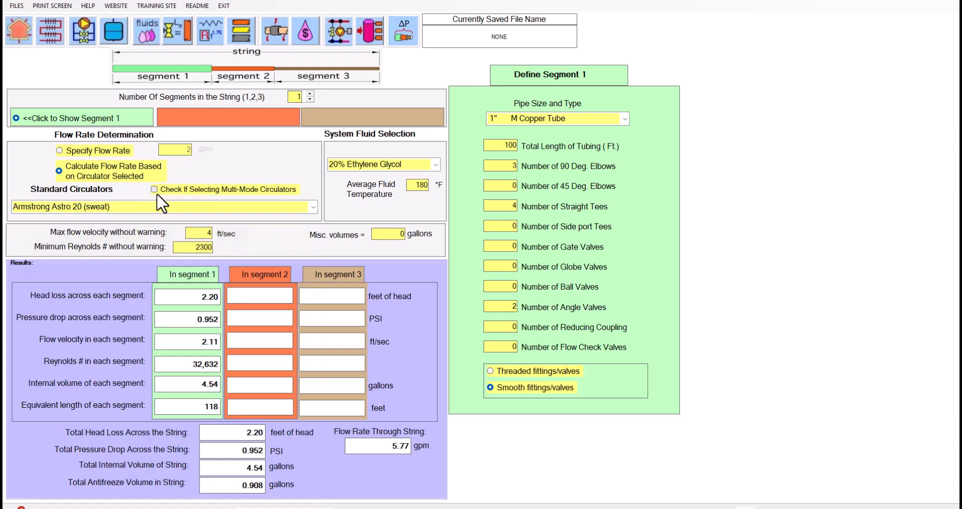
{"action": "left_click", "coordinate": [313, 206]}
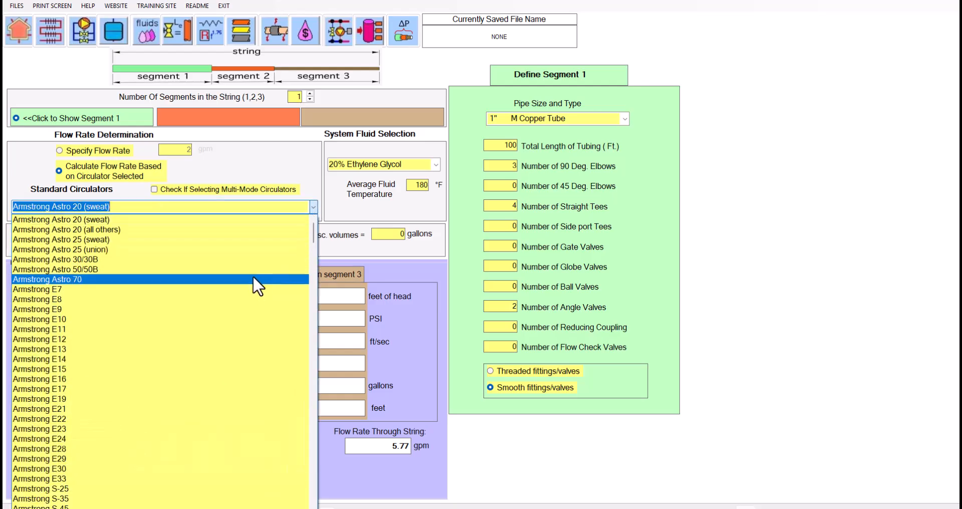
{"action": "left_click", "coordinate": [252, 277]}
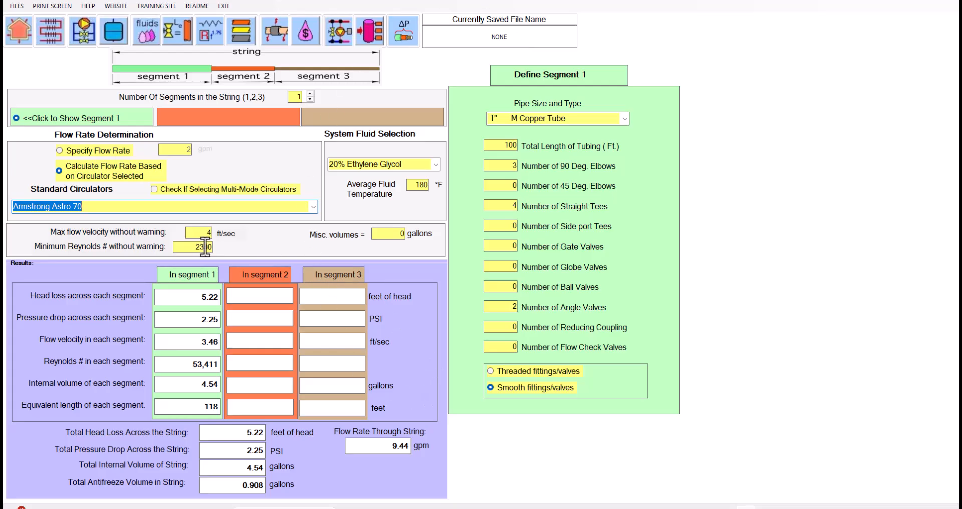
Set the number of segments in the string back to 3 and review each segment's pipe and fitting definitions.
{"action": "left_click", "coordinate": [311, 93]}
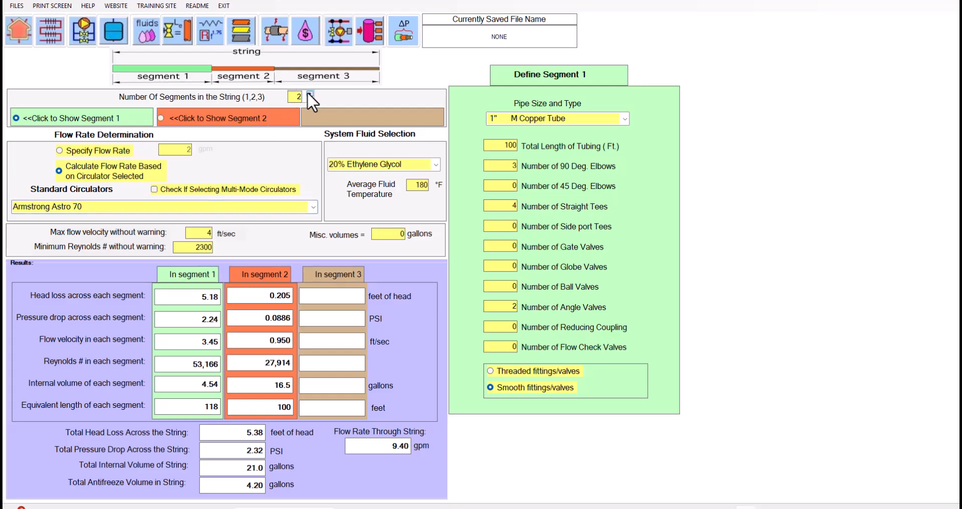
{"action": "left_click", "coordinate": [308, 93]}
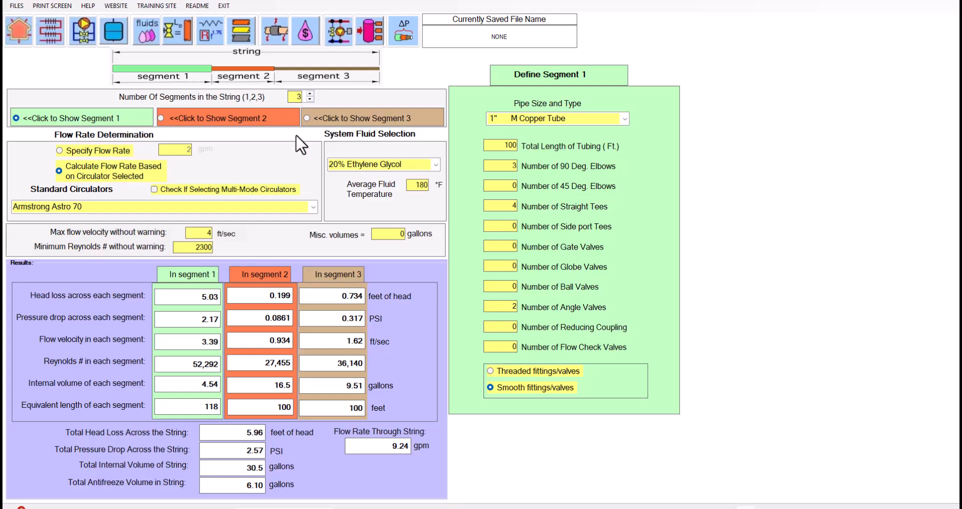
{"action": "left_click", "coordinate": [208, 120]}
{"action": "left_click", "coordinate": [316, 118]}
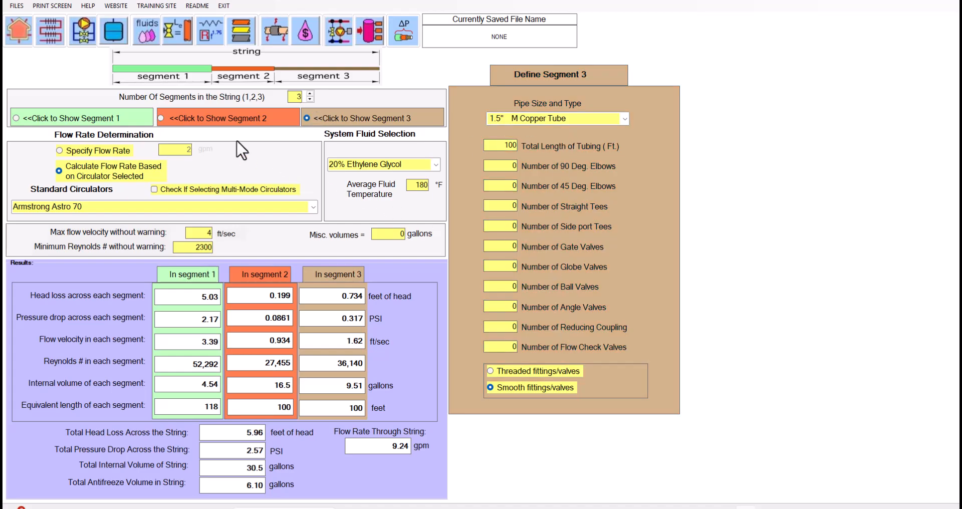
{"action": "left_click", "coordinate": [190, 122]}
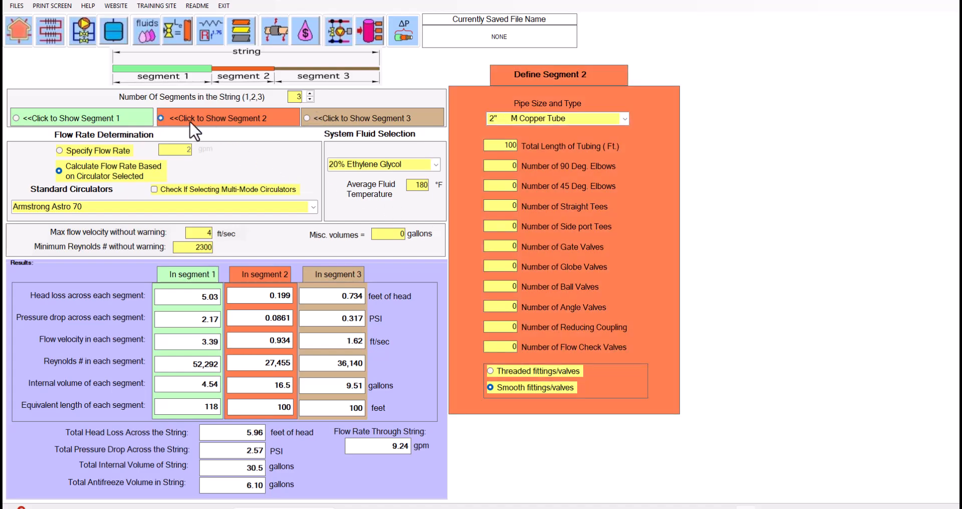
{"action": "left_click", "coordinate": [89, 119]}
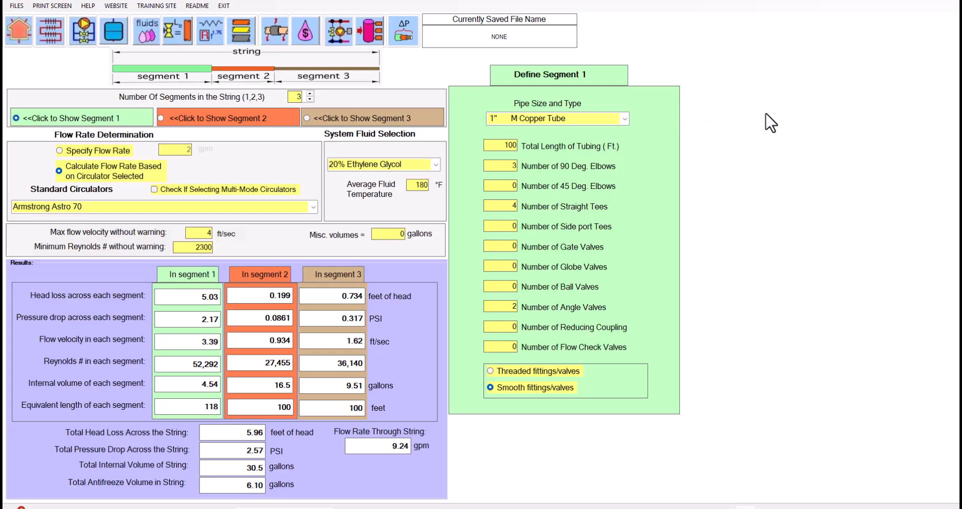